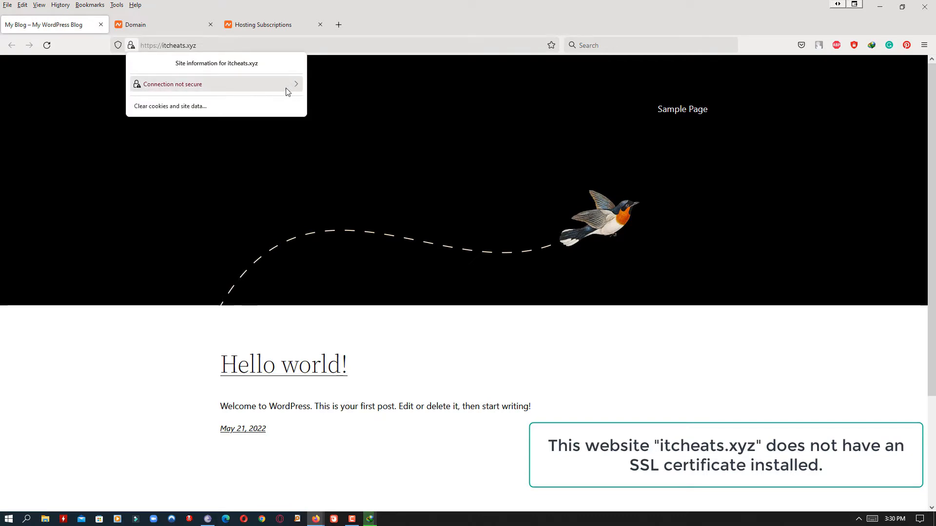
click(182, 45)
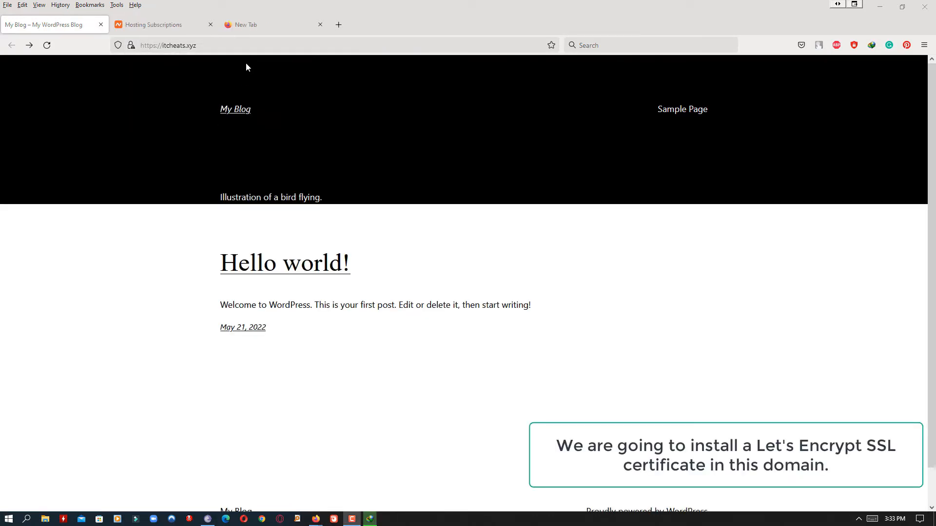
click(246, 46)
click(281, 45)
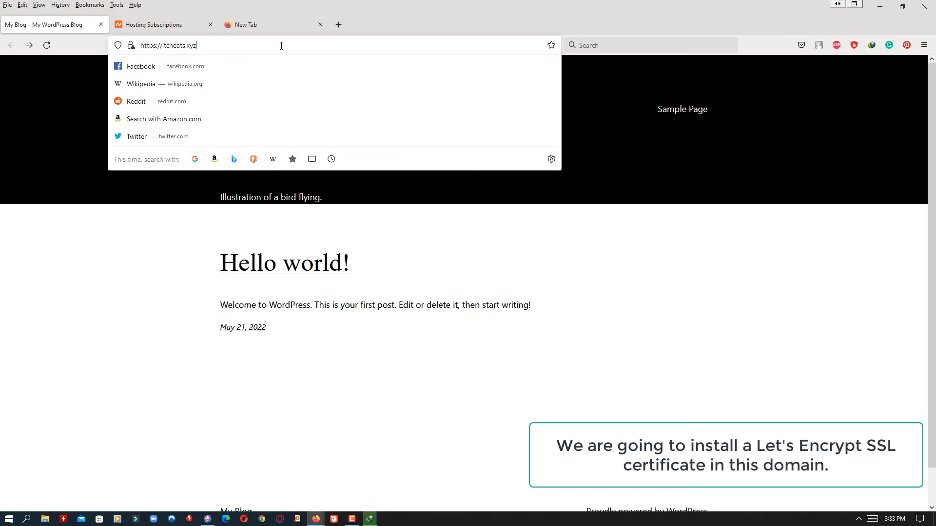
text(/wp)
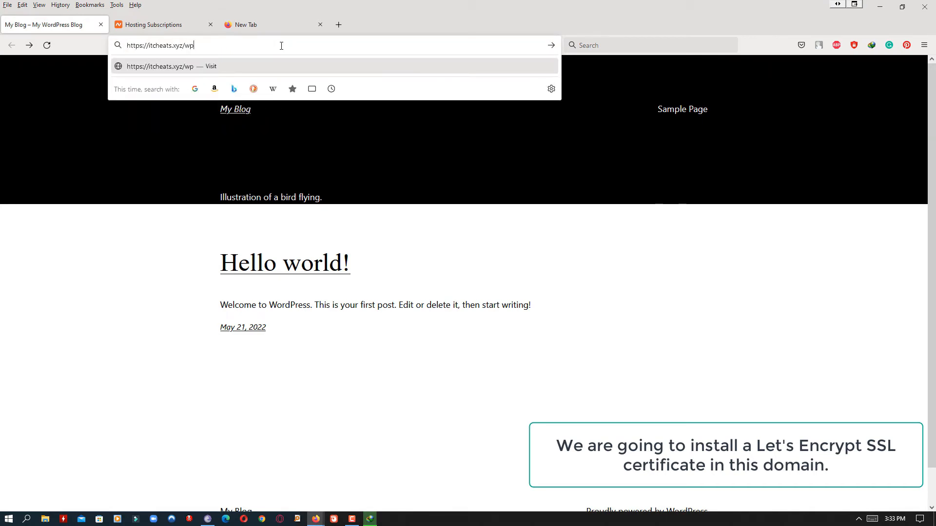
text(-admin)
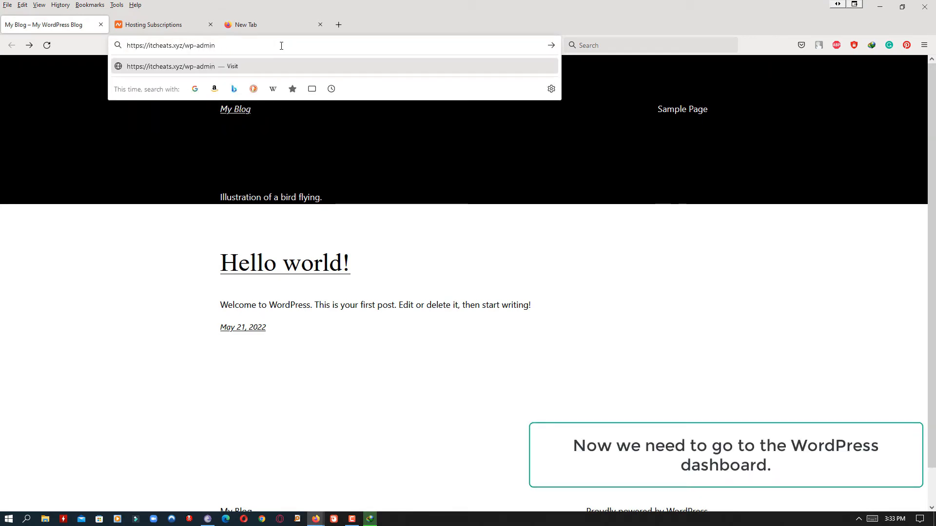
key(Return)
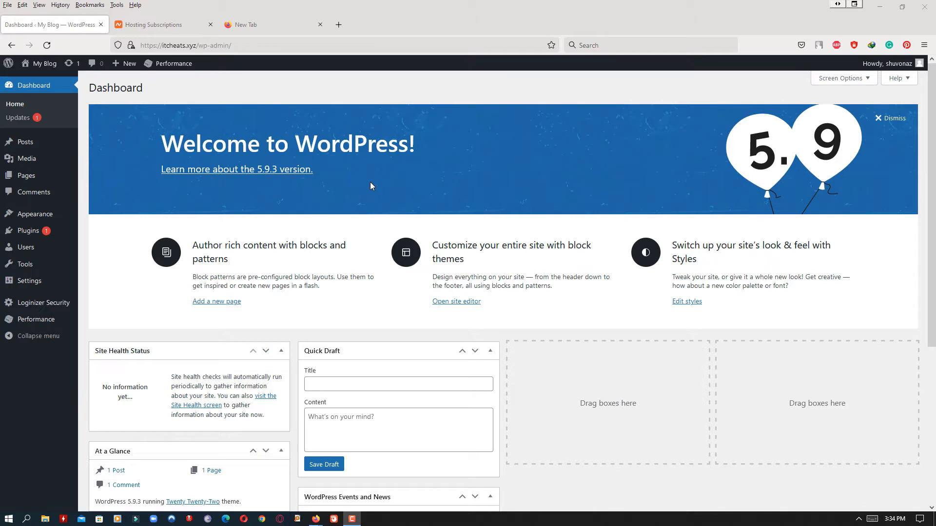
- Search the new plugins for "ssl", and install and activate the Really Simple SSL plugin
click(32, 232)
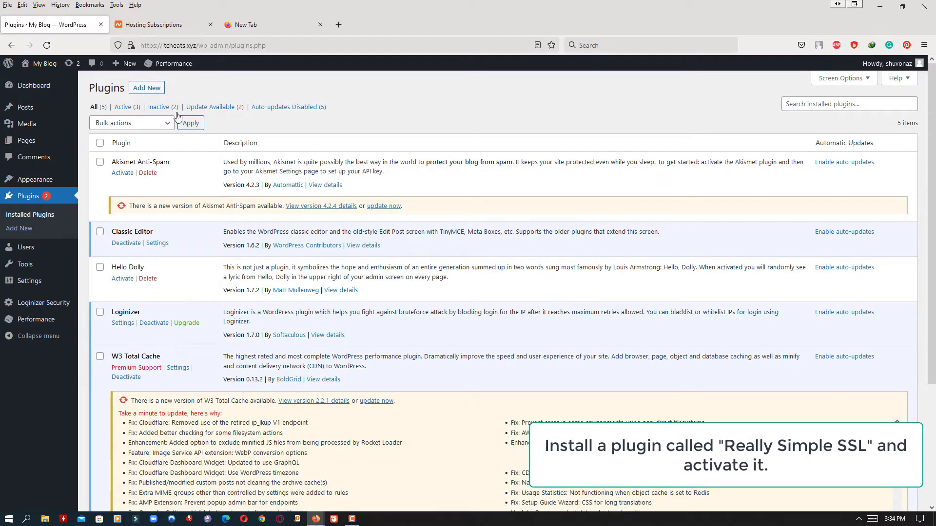
click(154, 89)
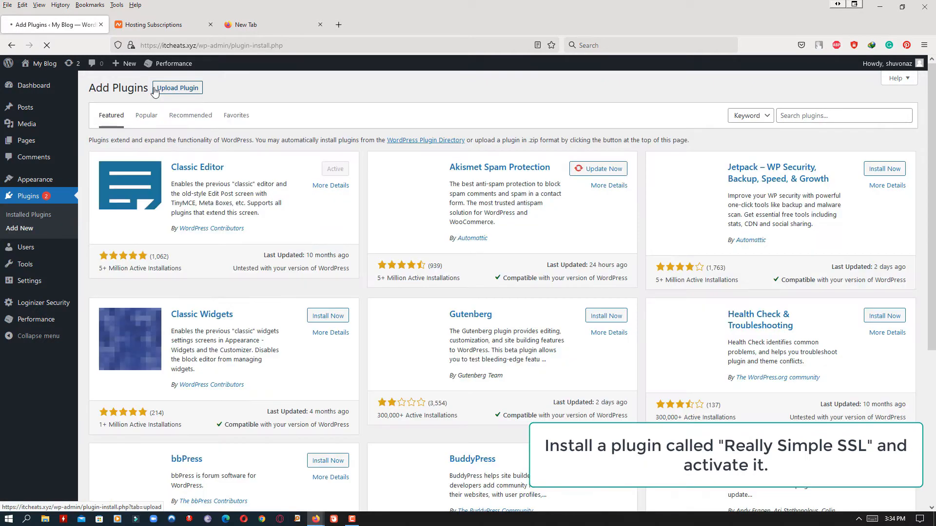
click(818, 117)
text(ssl)
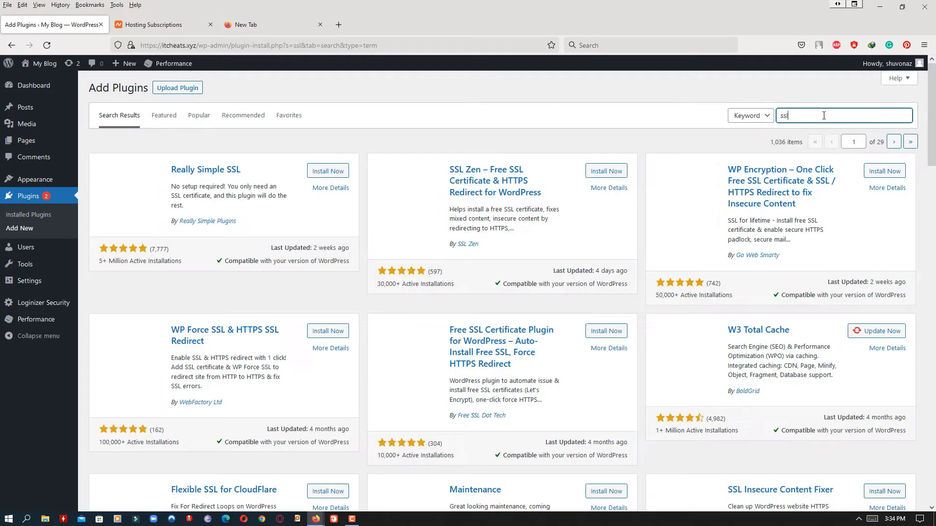
click(333, 174)
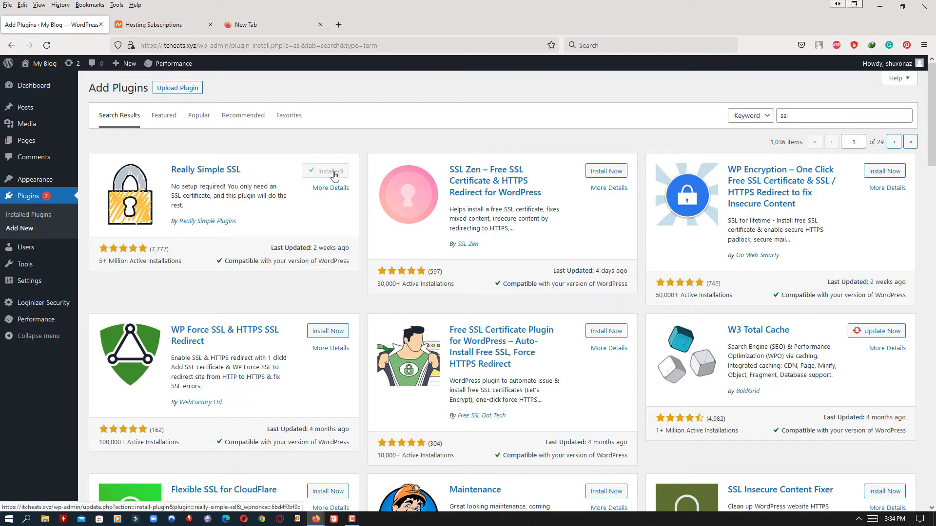
click(332, 172)
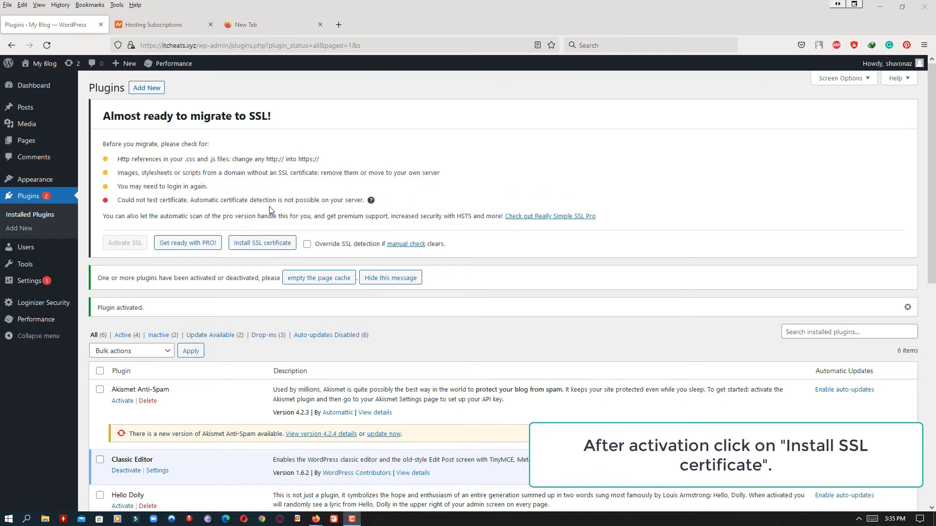
- Start the SSL certificate installation, and save the domain settings with the Let's Encrypt terms accepted and Disable OCSP Stapling switched on
click(273, 242)
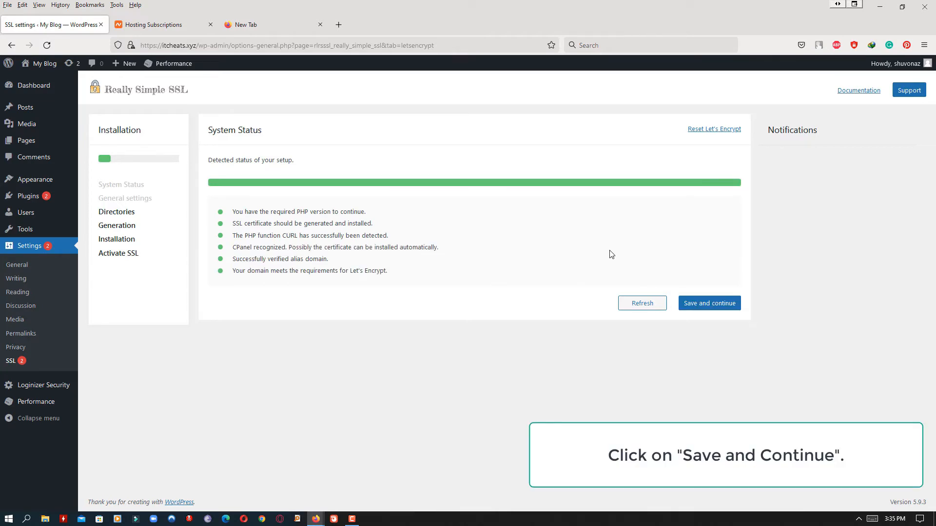
click(714, 303)
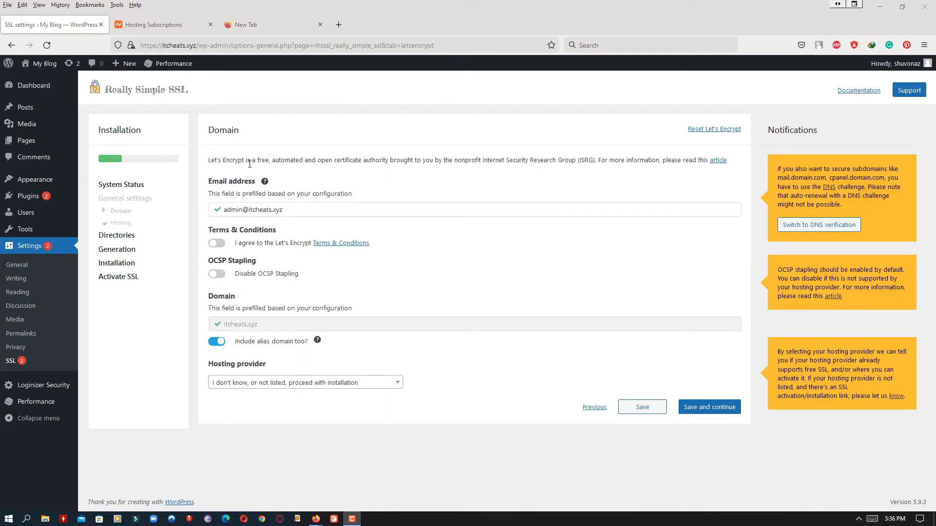
click(220, 245)
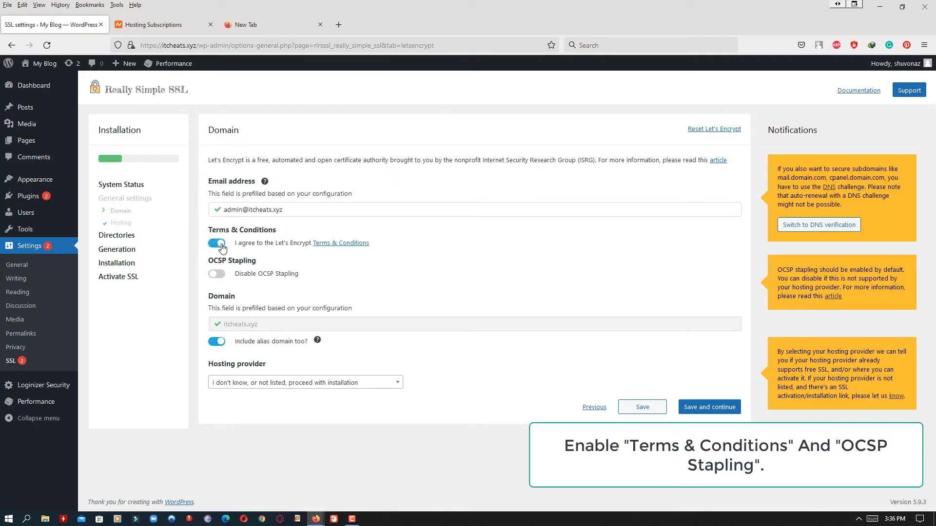
click(222, 274)
click(715, 412)
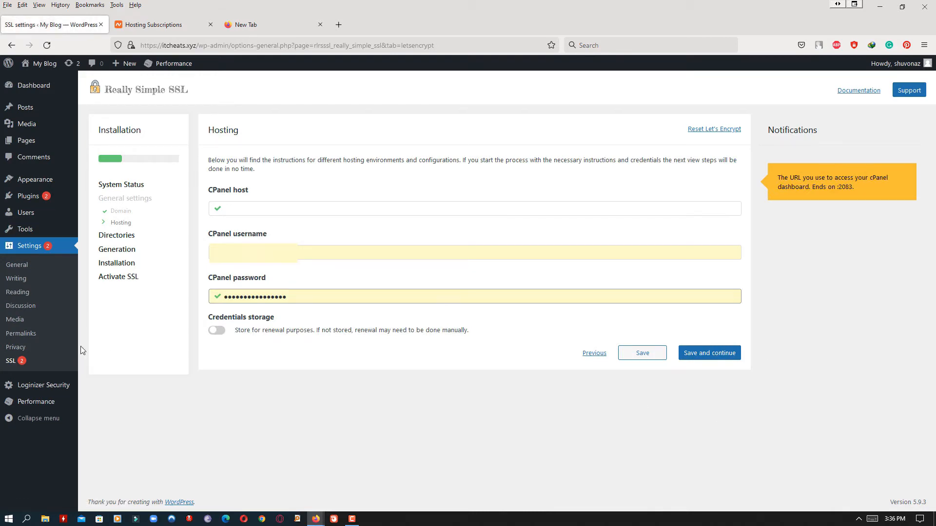
- Enable credentials storage for the cPanel hosting login and continue through Directories and Generation to the Installation stage
click(224, 335)
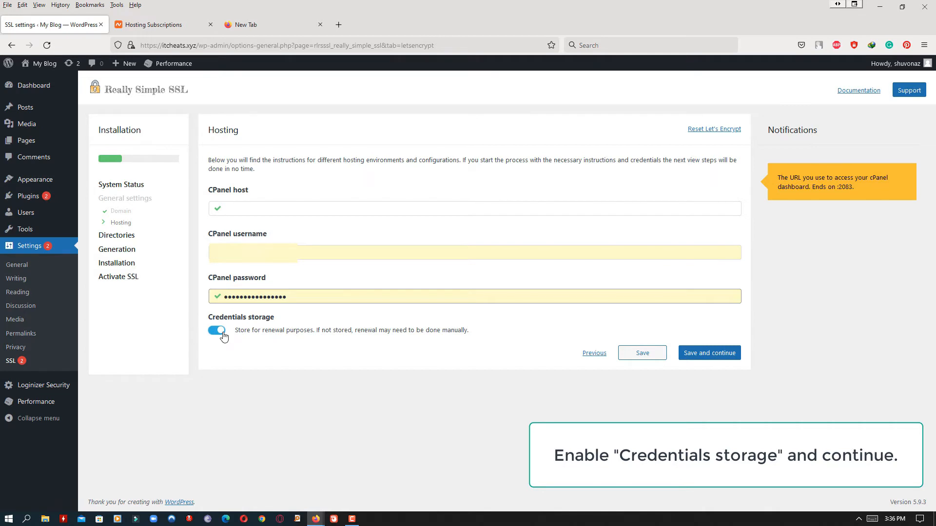
click(704, 355)
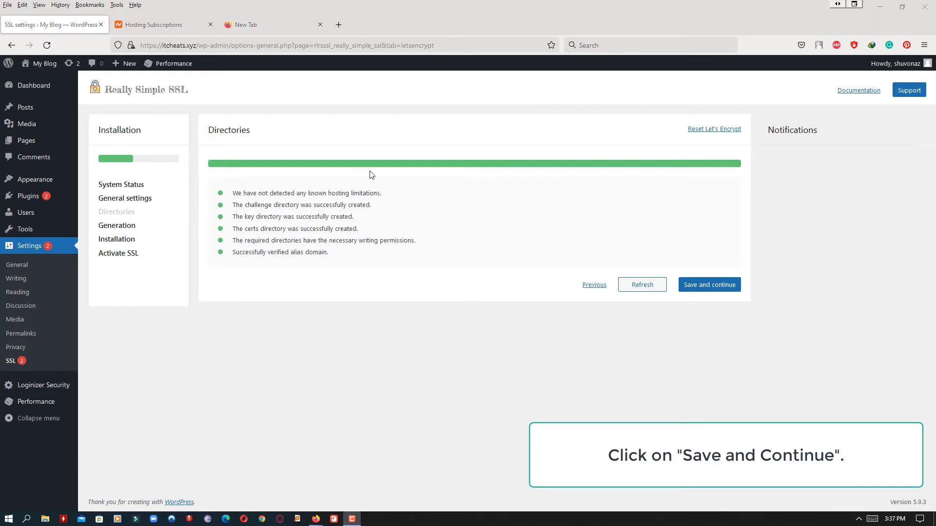
click(704, 291)
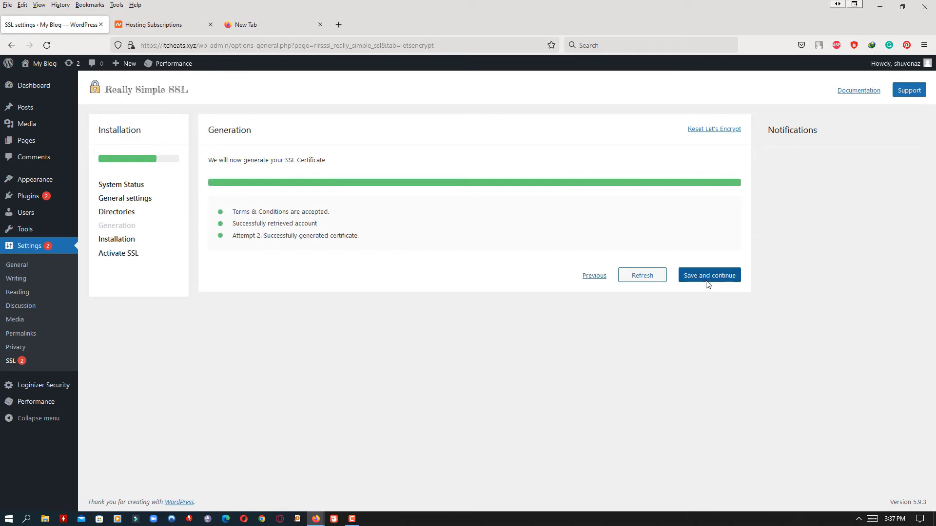
click(707, 283)
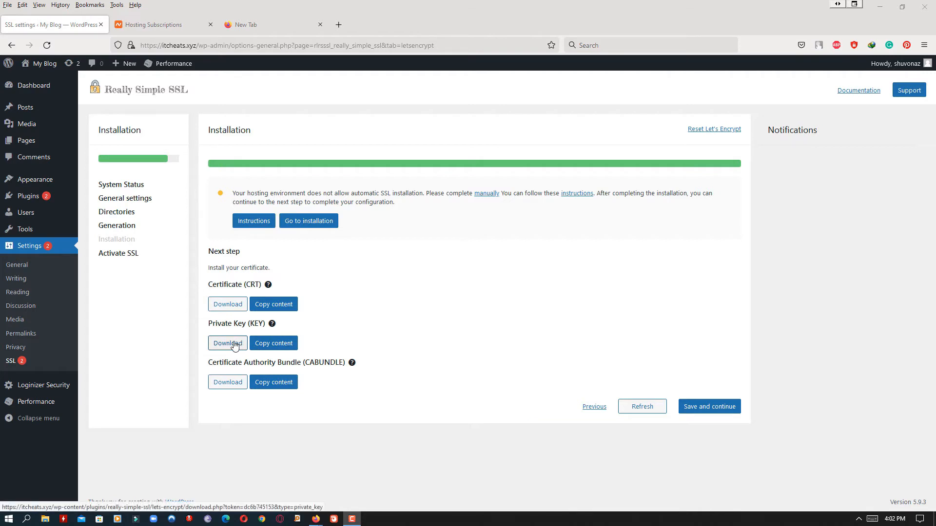
- Switch to the Namecheap hosting list, open cPanel for itcheats.com and go to Manage SSL sites under SSL/TLS
click(155, 24)
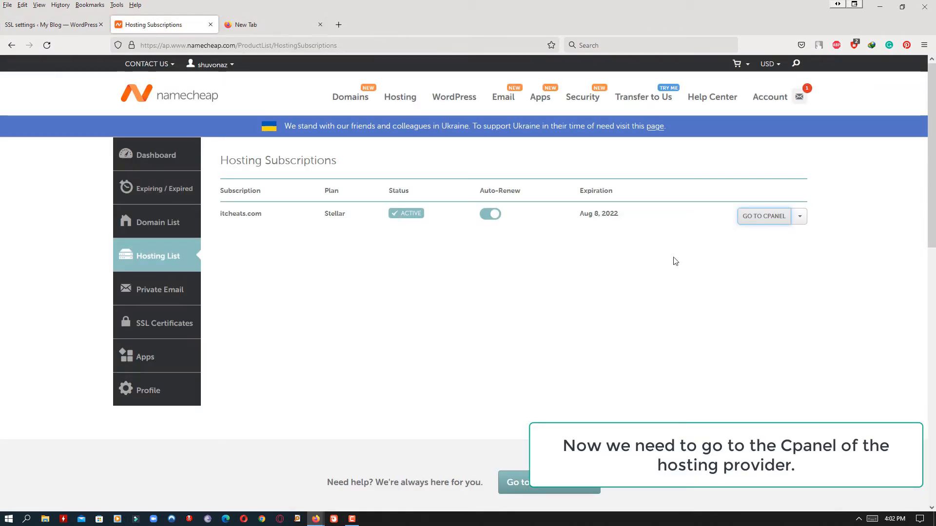
click(765, 218)
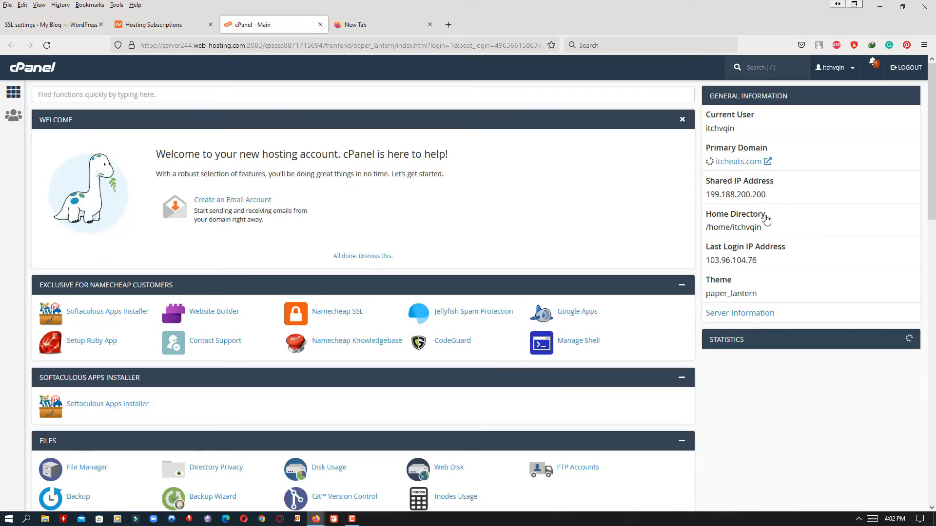
key(ctrl+f)
text(ssl)
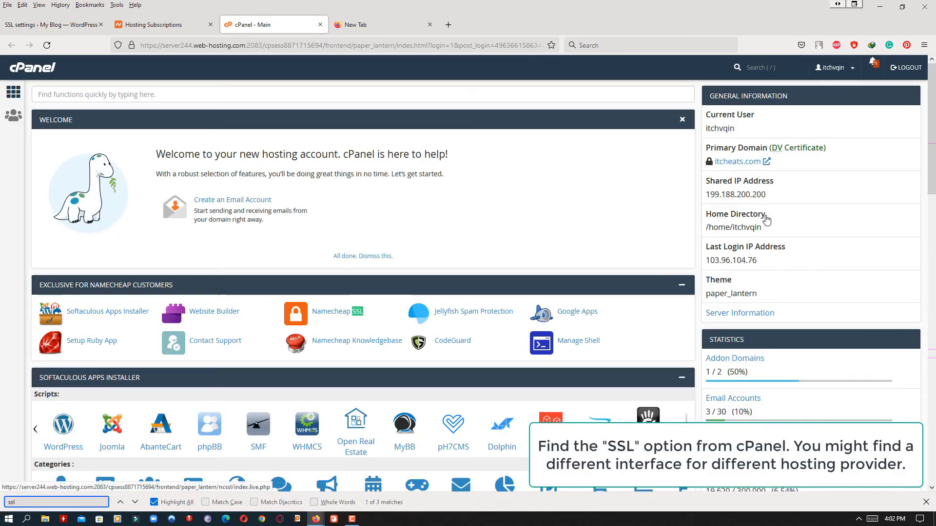
key(Return)
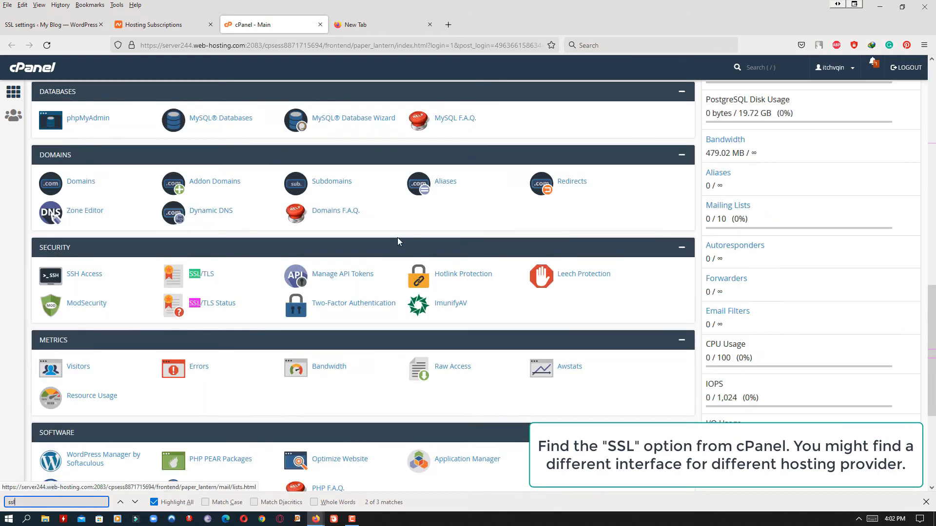
click(205, 275)
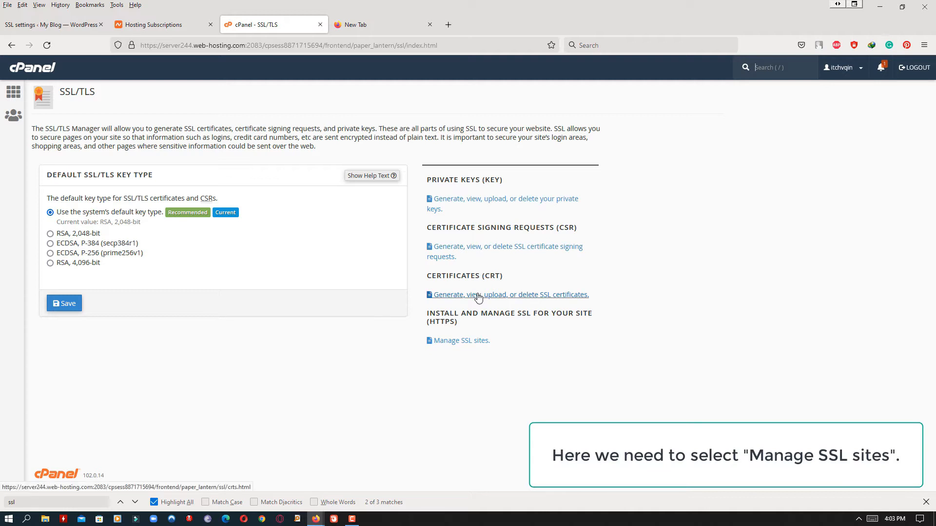
click(469, 341)
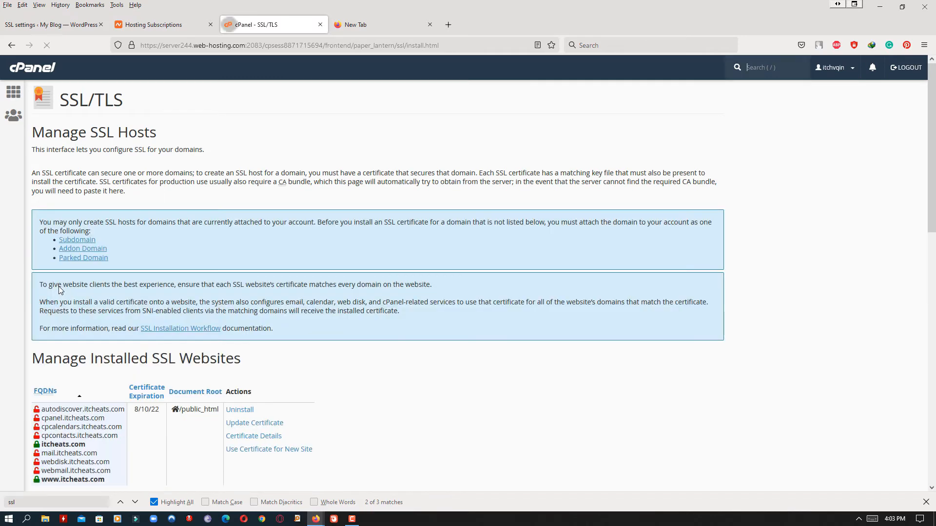
- Choose itcheats.xyz as the domain for installing an SSL website
scroll(69, 288, down, 5)
scroll(76, 287, down, 2)
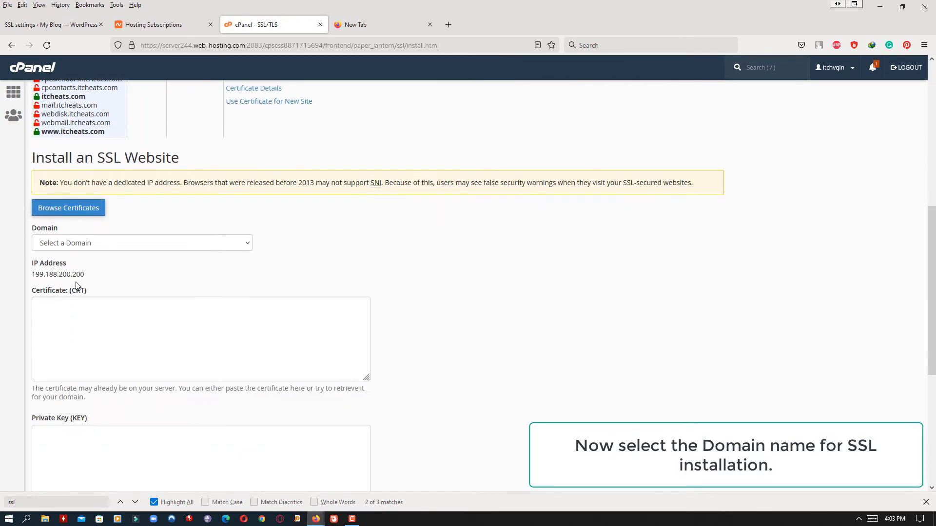
click(73, 246)
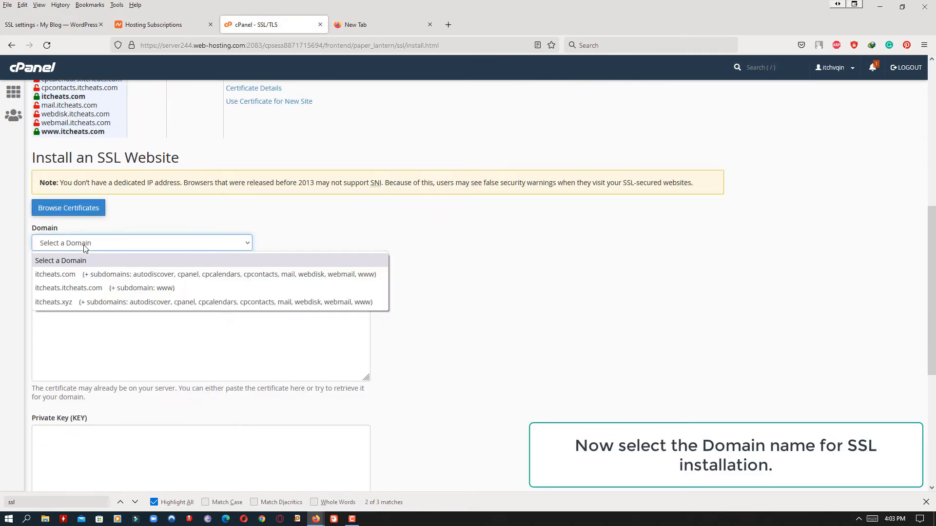
click(96, 303)
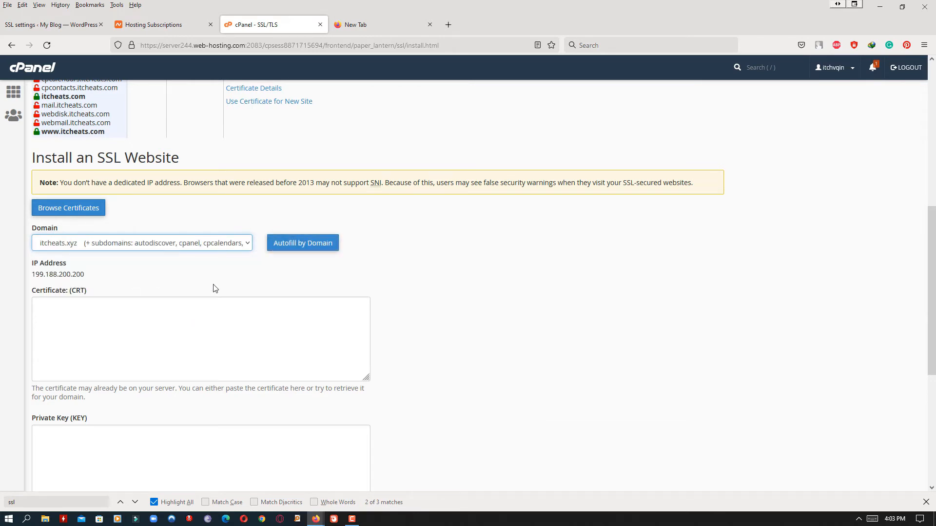
- Copy the certificate (CRT) content from Really Simple SSL and paste it into cPanel's Certificate (CRT) field
scroll(216, 288, down, 5)
scroll(297, 160, up, 2)
scroll(297, 161, up, 2)
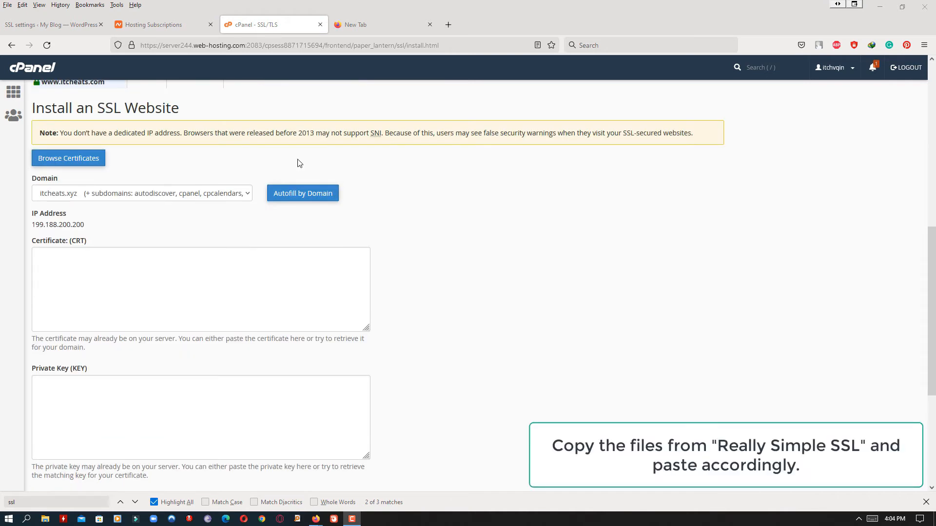
click(52, 25)
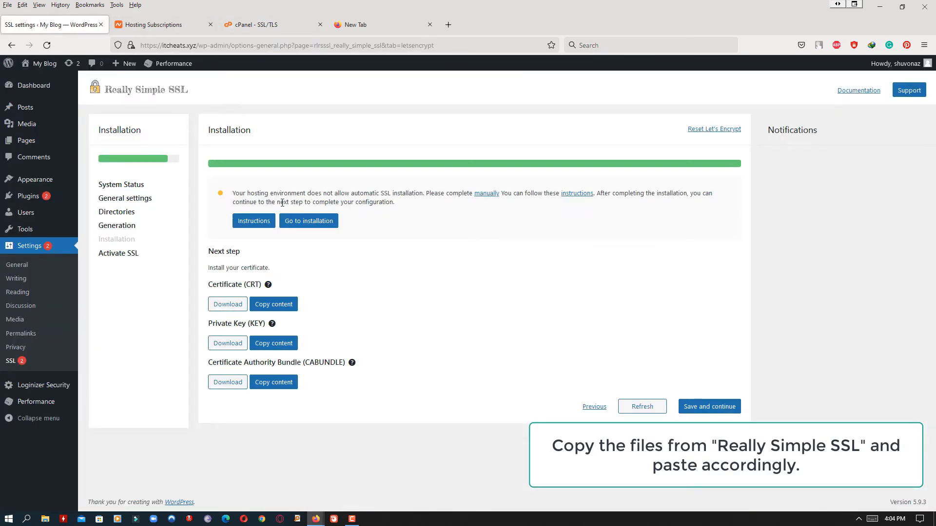
click(269, 304)
click(241, 26)
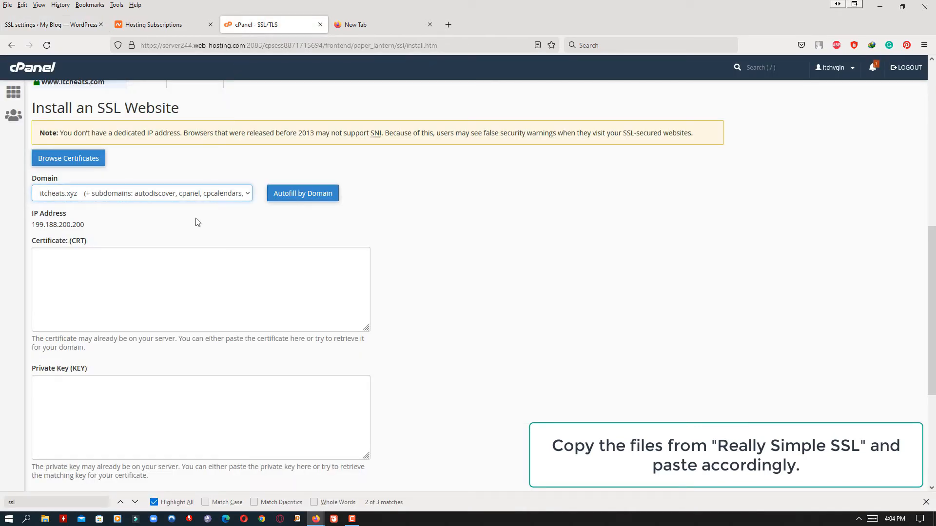
right_click(130, 262)
click(171, 331)
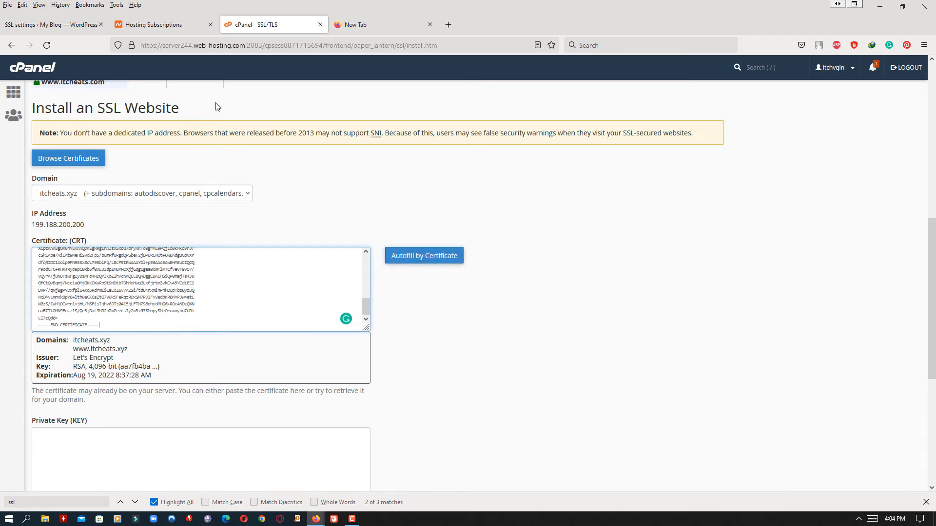
- Copy the private key (KEY) content from Really Simple SSL and paste it into cPanel's Private Key field
click(64, 27)
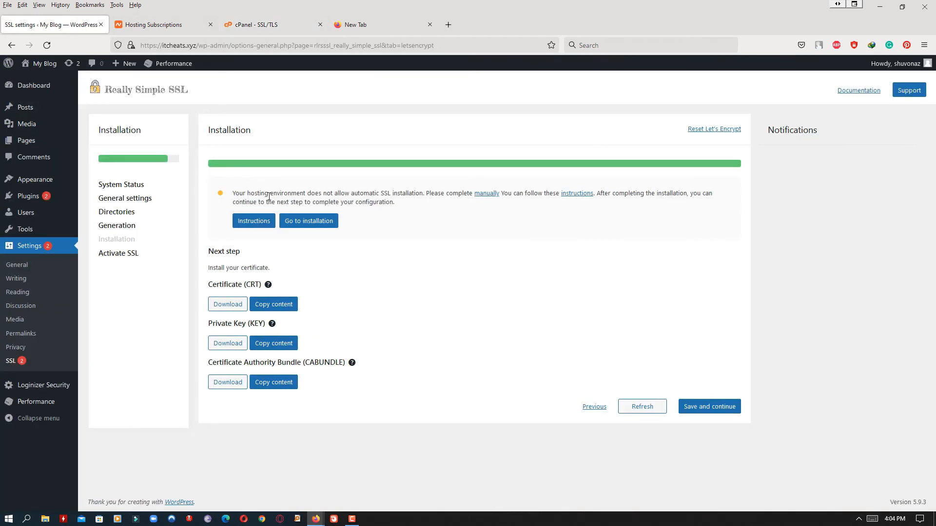
click(273, 344)
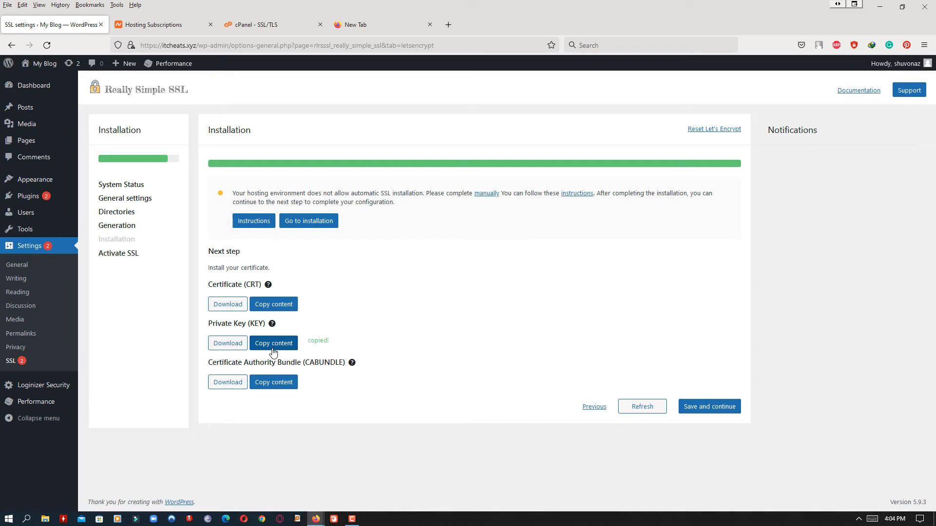
click(260, 25)
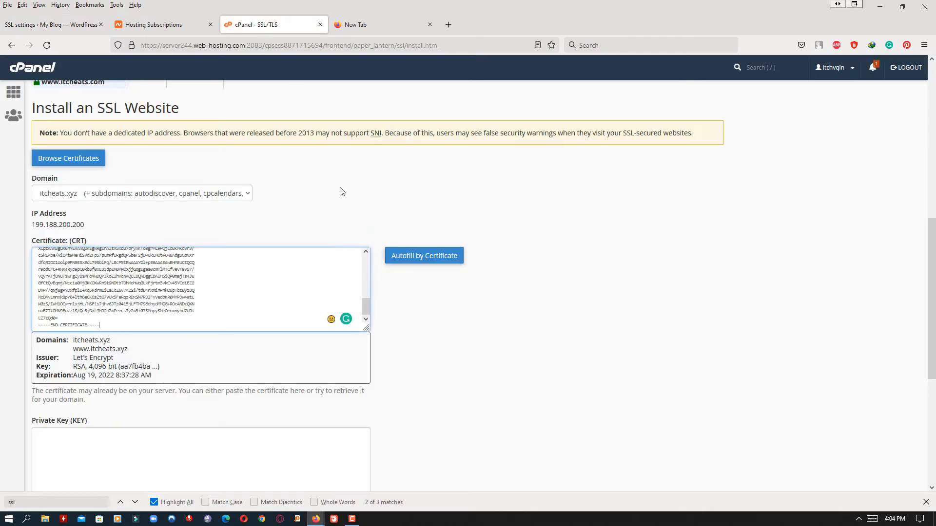
scroll(357, 249, down, 3)
scroll(358, 249, down, 1)
right_click(163, 298)
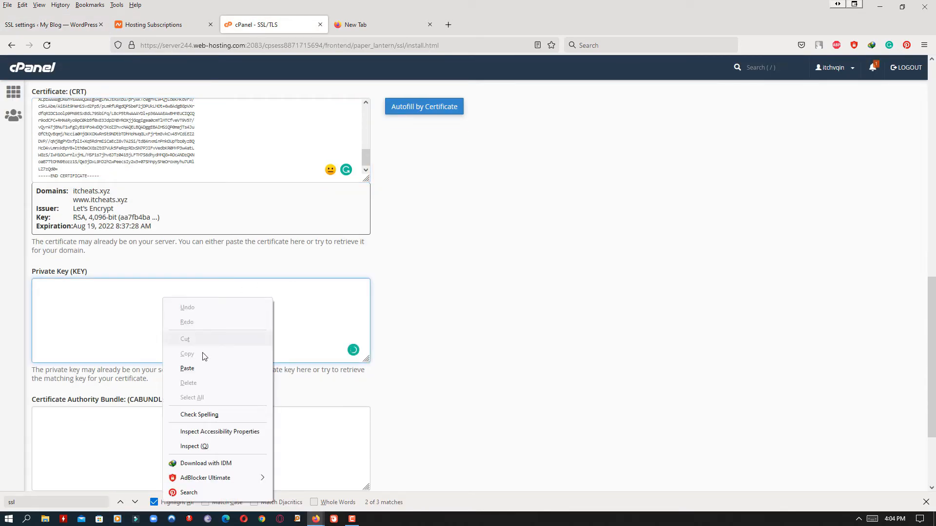
click(205, 368)
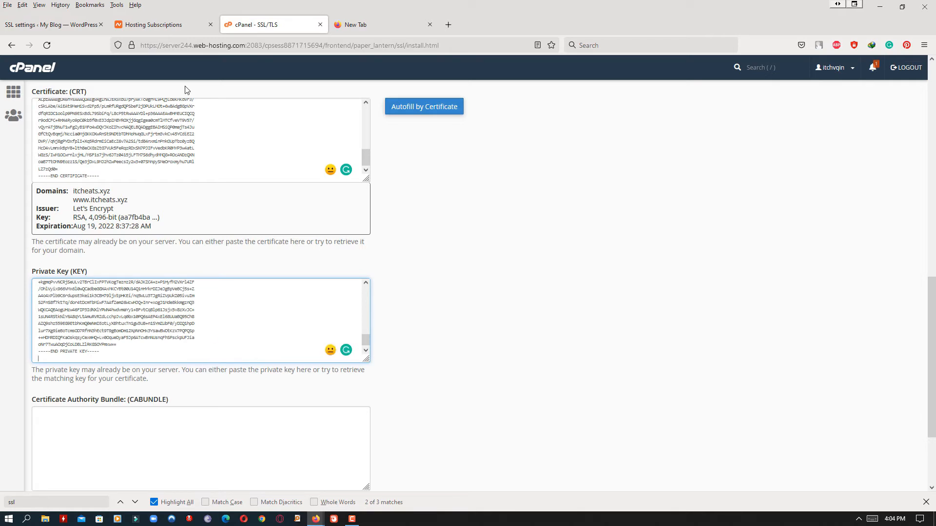
- Copy the Certificate Authority Bundle content from Really Simple SSL and paste it into cPanel's CABUNDLE field
click(62, 26)
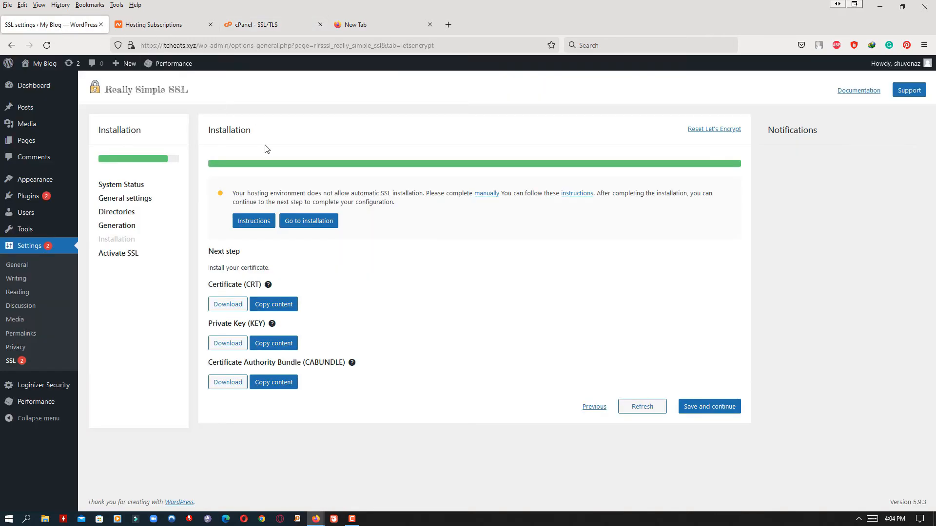
click(278, 388)
click(265, 24)
scroll(408, 289, down, 3)
right_click(271, 300)
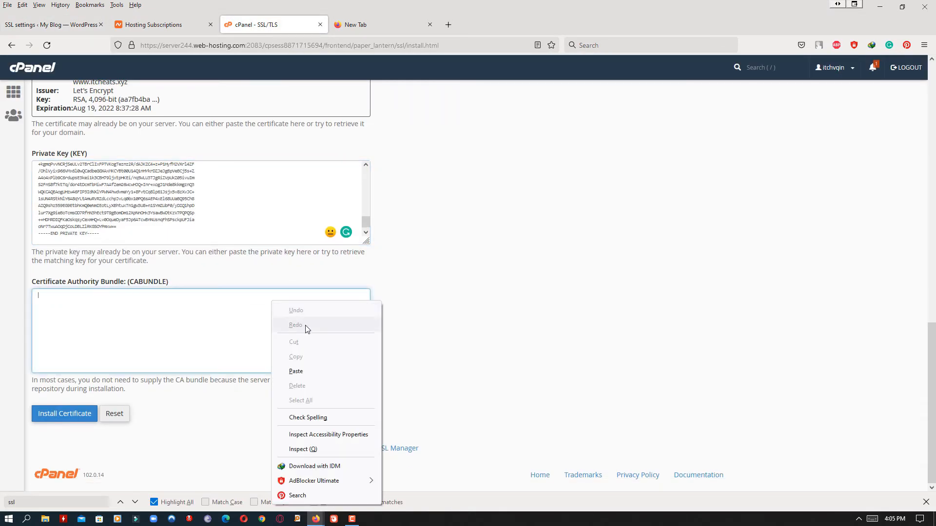
click(309, 369)
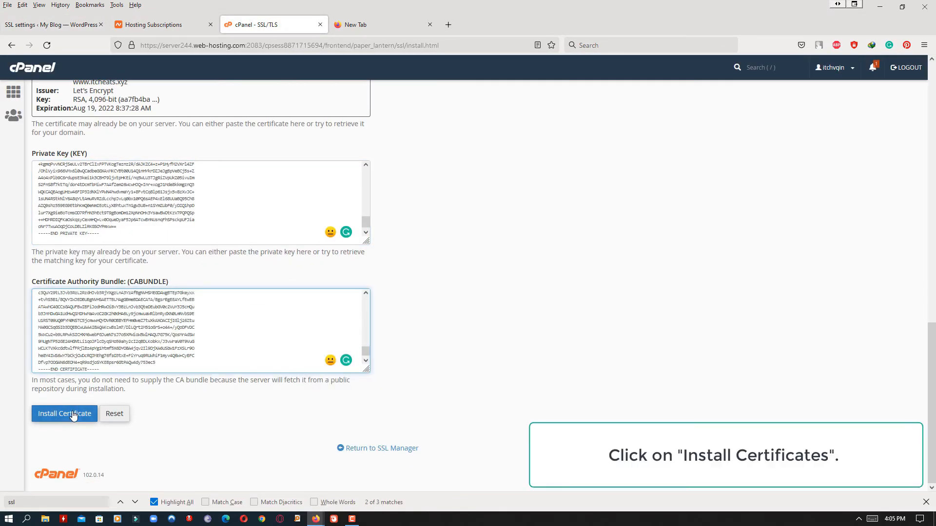
- Check the entered itcheats.xyz certificate data, install the certificate and review the installed SSL websites
scroll(189, 386, up, 4)
scroll(189, 386, up, 3)
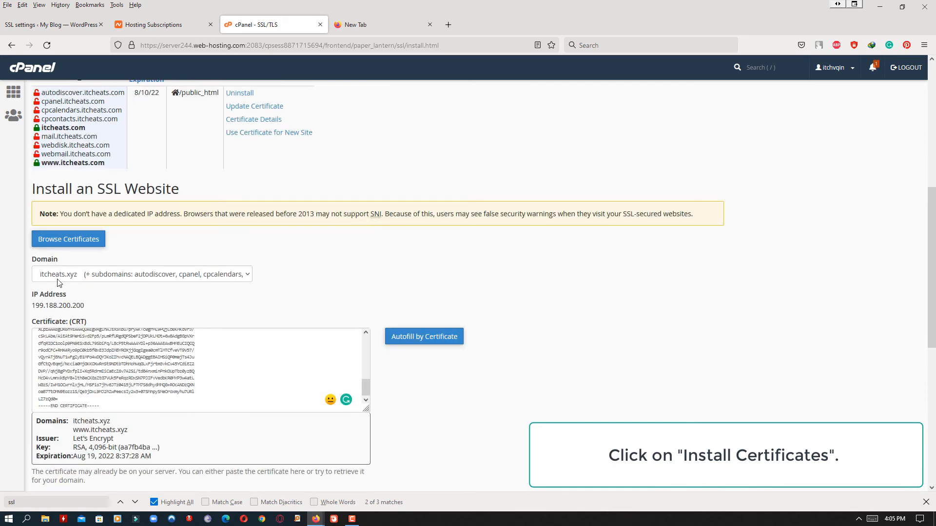
scroll(148, 408, down, 7)
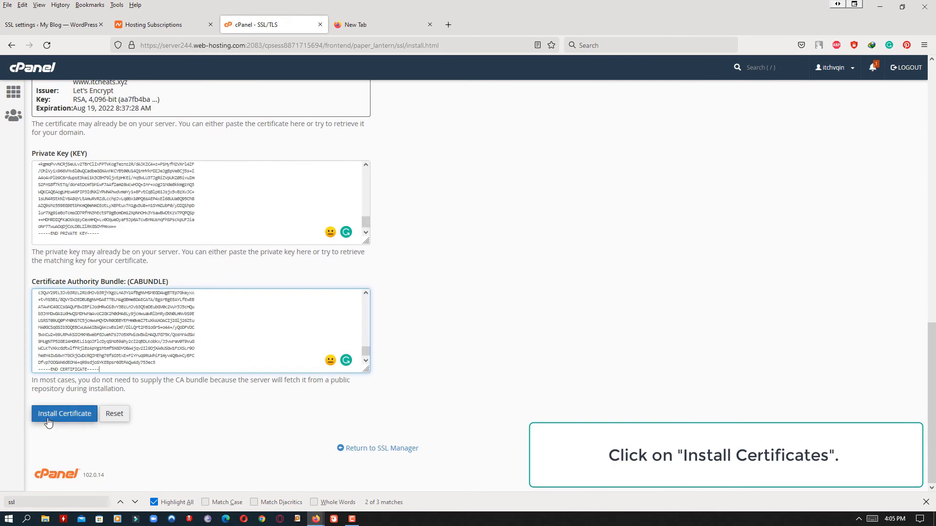
click(52, 419)
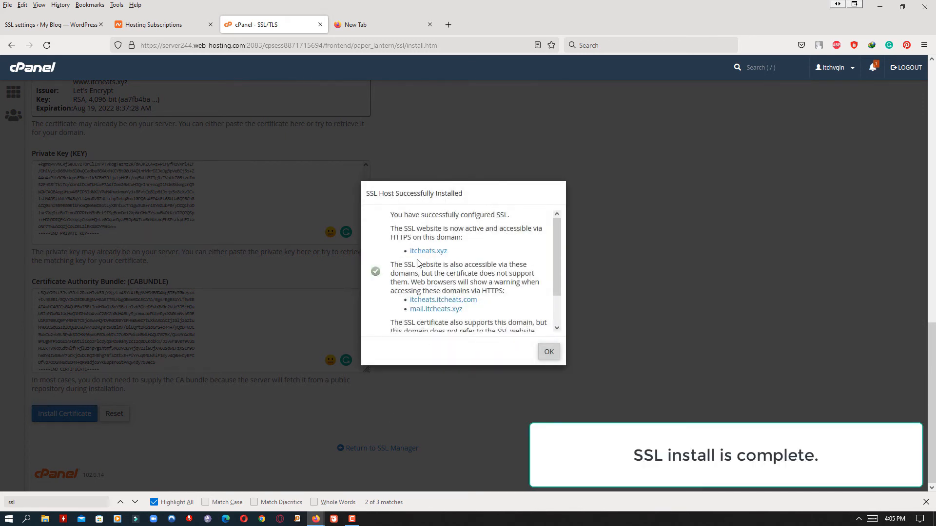
scroll(491, 263, up, 2)
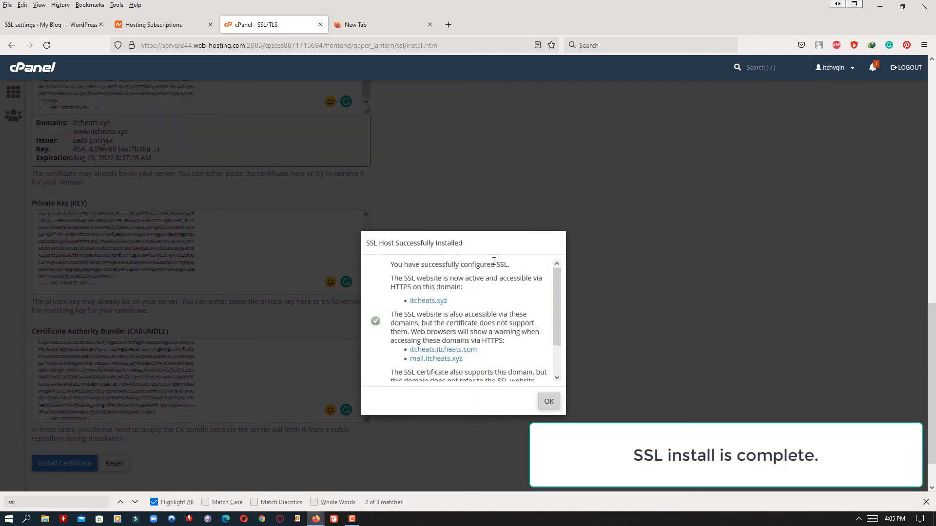
scroll(457, 306, down, 2)
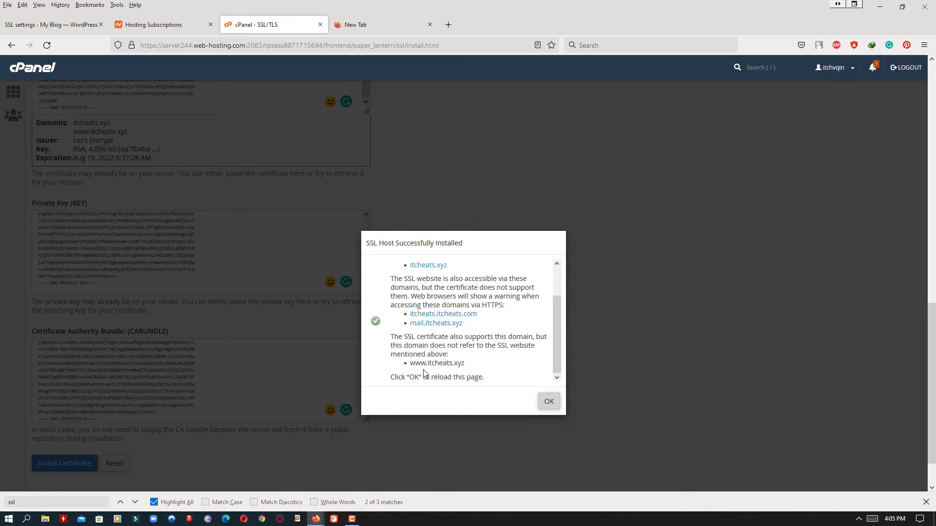
click(545, 403)
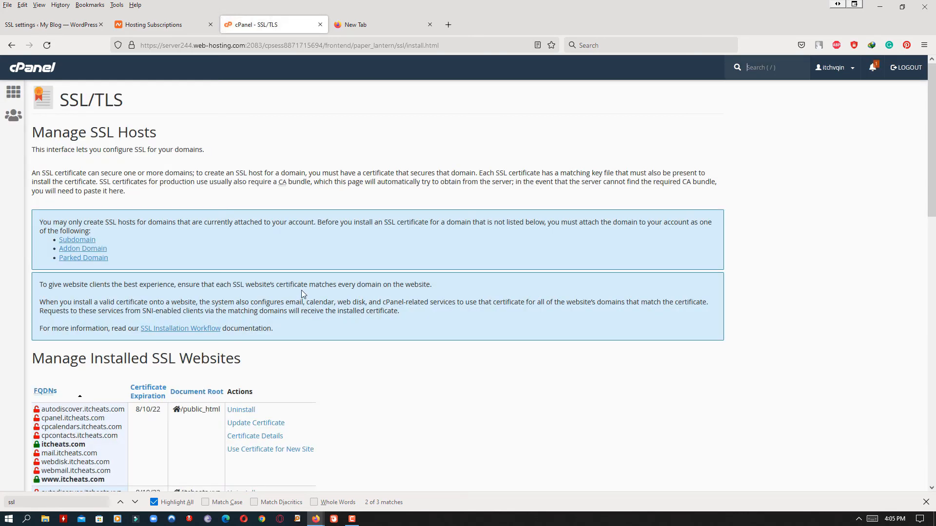
scroll(405, 290, down, 2)
scroll(417, 290, down, 2)
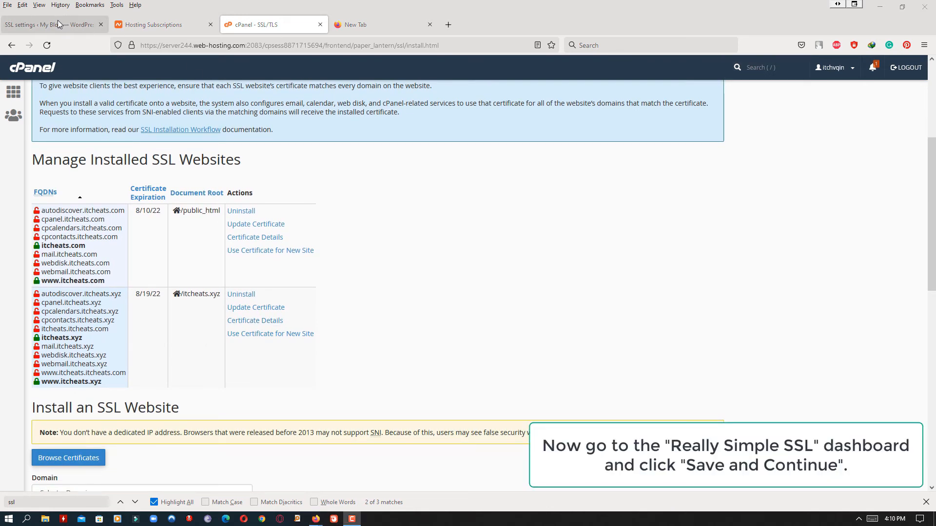
- Return to Really Simple SSL, save and continue past Installation, activate SSL and go to the plugin dashboard
click(57, 20)
click(716, 405)
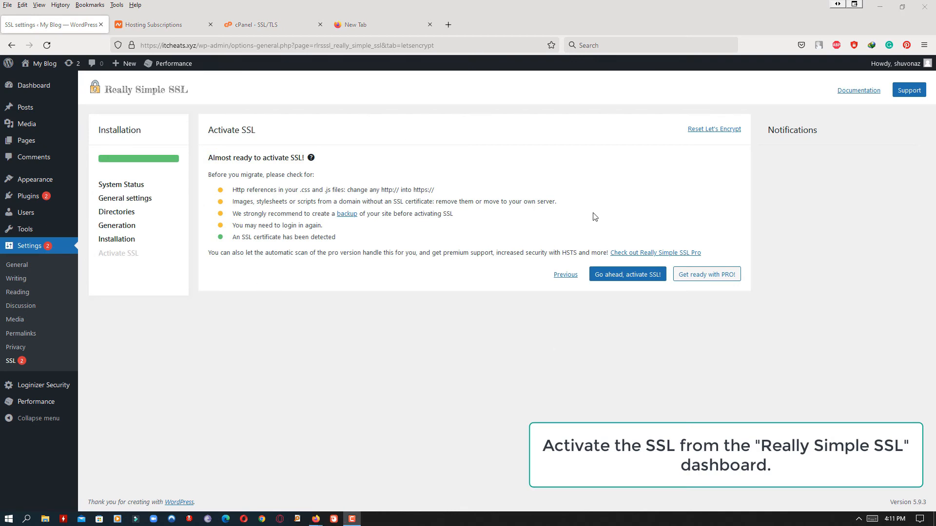
click(622, 276)
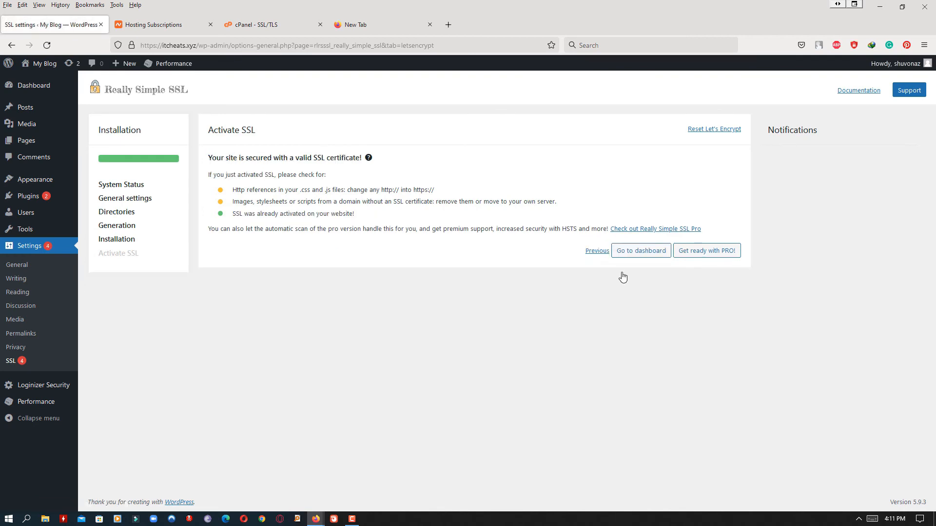
click(642, 251)
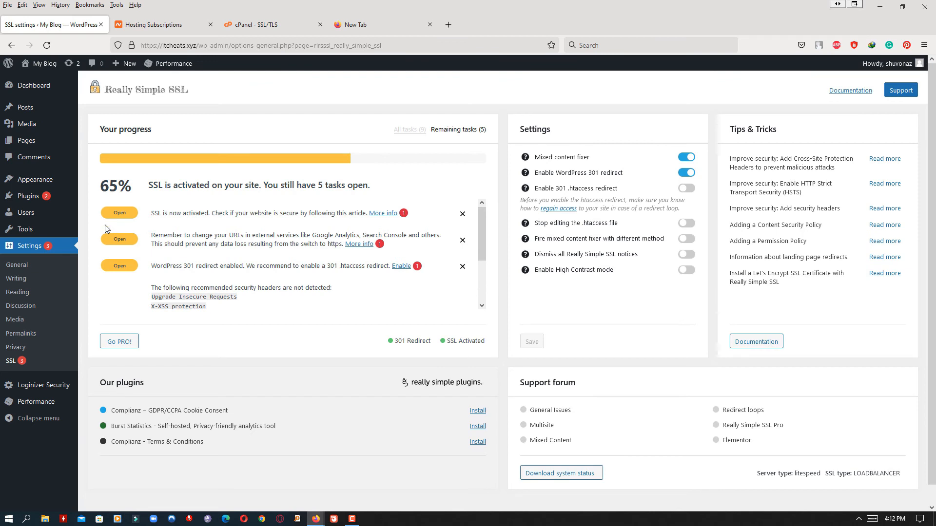
- Open itcheats.xyz in a new private browser window
click(6, 7)
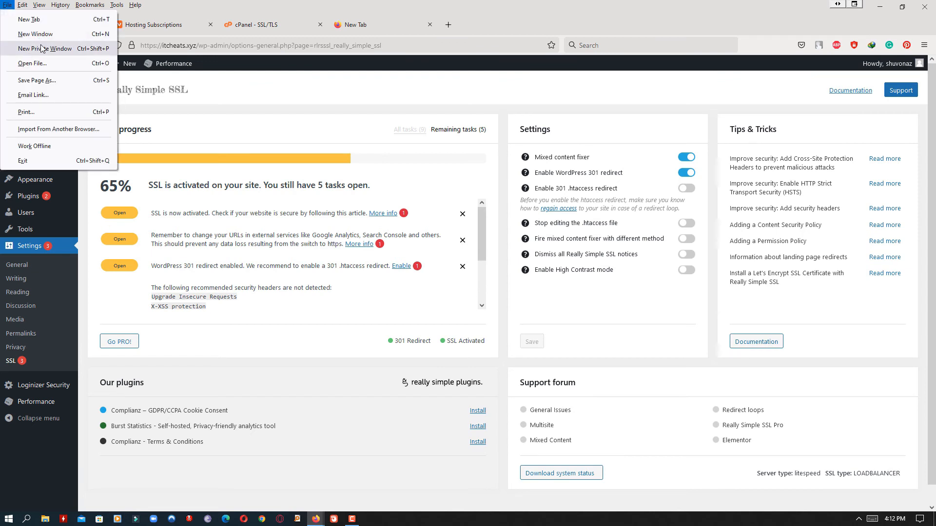
click(42, 49)
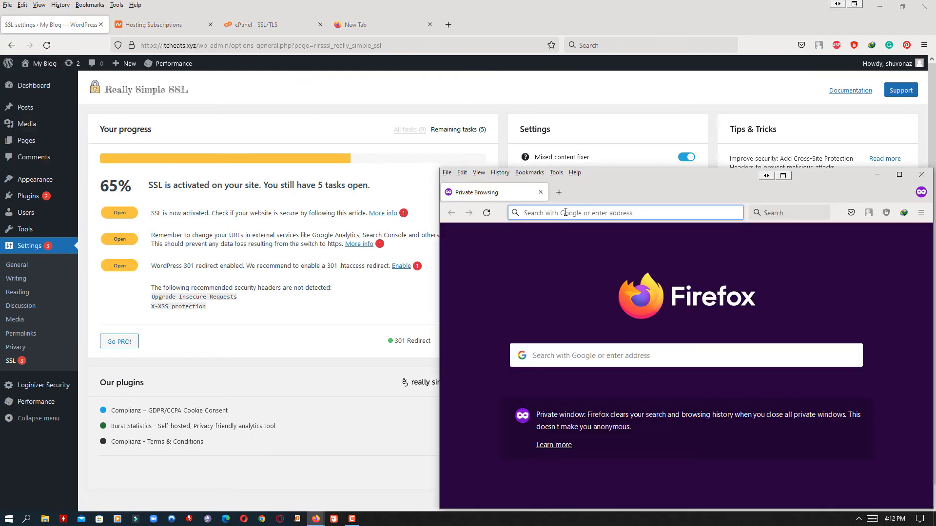
click(565, 212)
text(it)
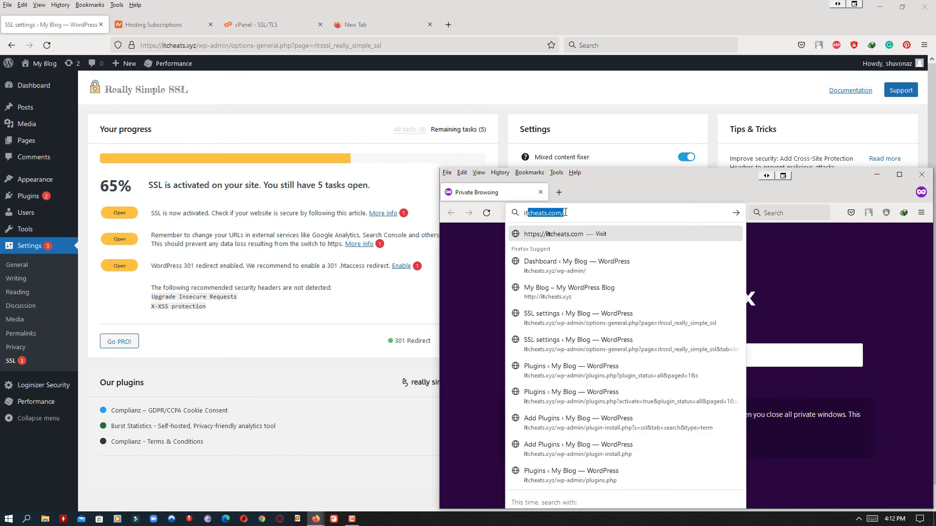
text(cheats)
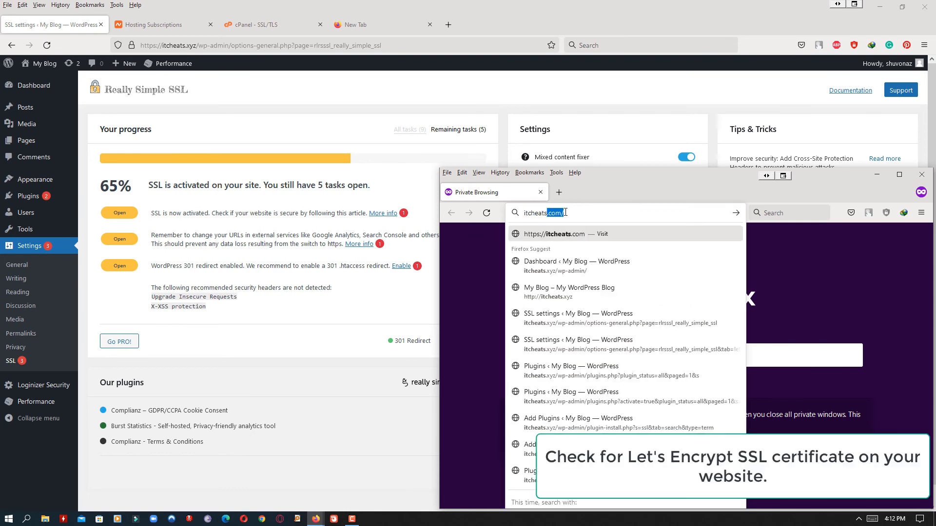
text(.xyz)
key(Return)
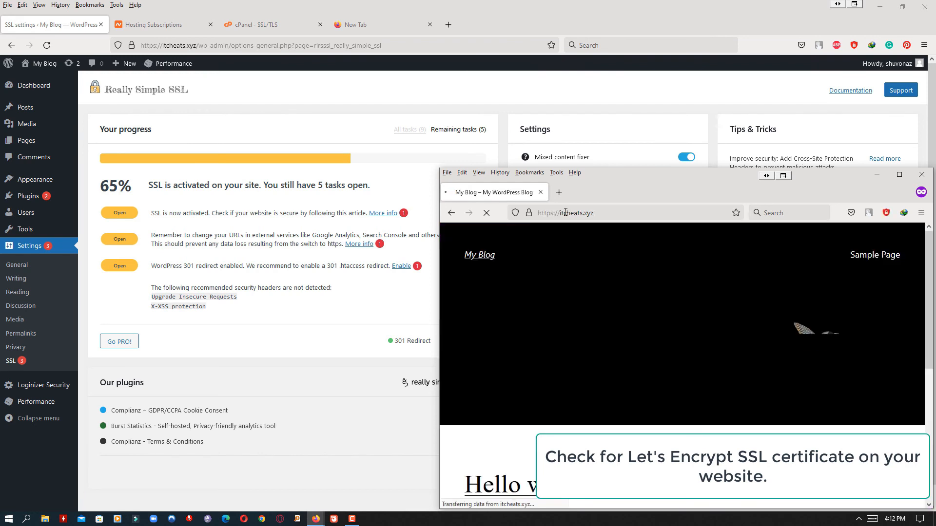
- Examine the connection security and certificate details of itcheats.xyz, including issuer and validity, and close the private and page info windows
mouse_move(532, 217)
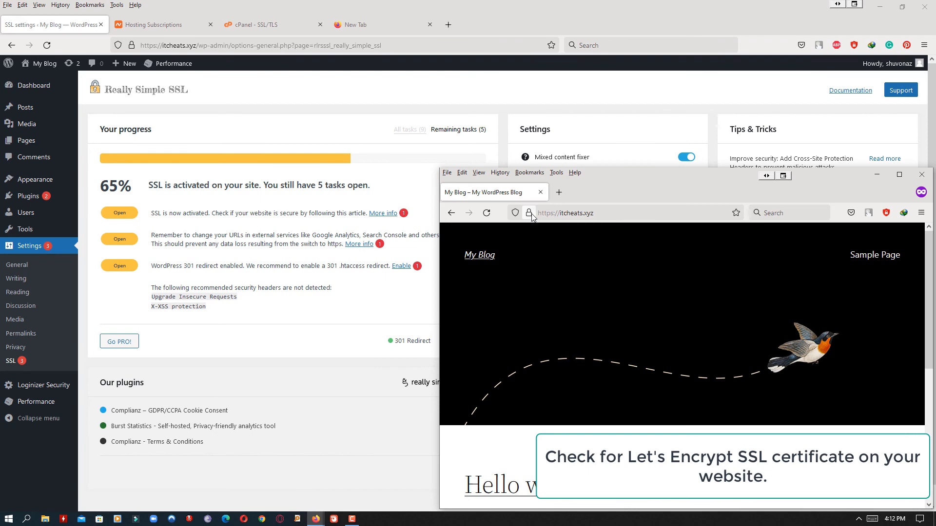
click(530, 214)
click(676, 251)
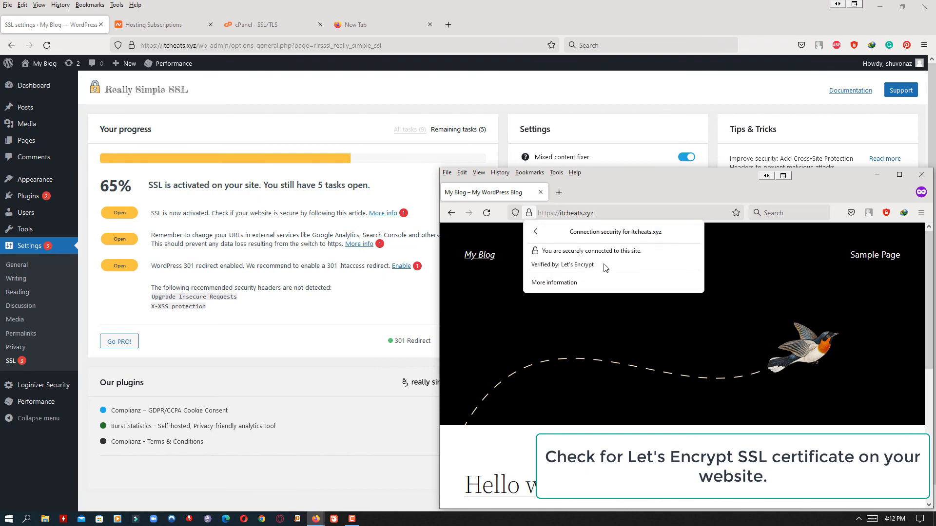
click(574, 283)
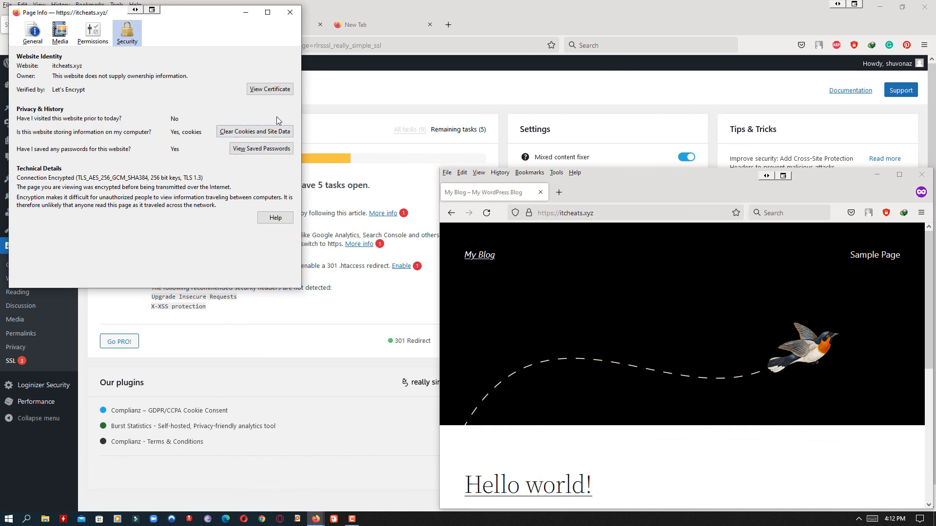
click(269, 89)
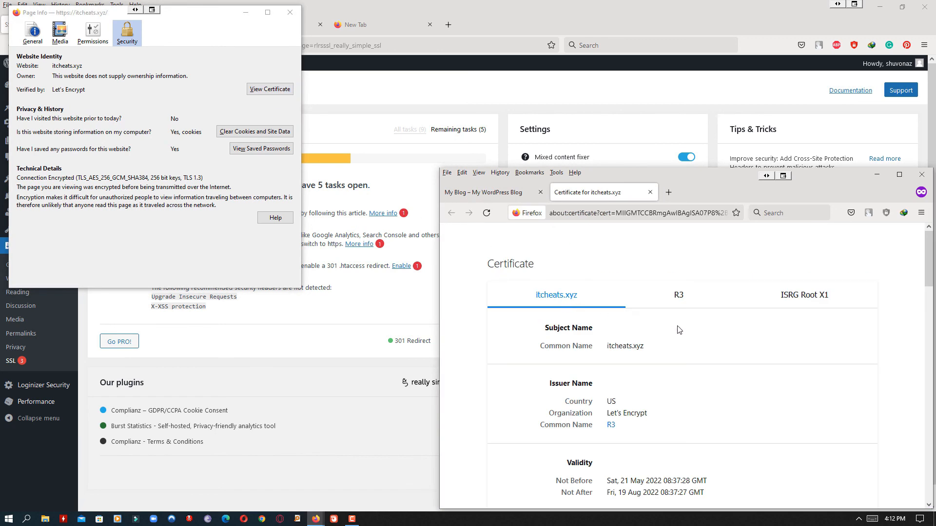
scroll(704, 350, down, 3)
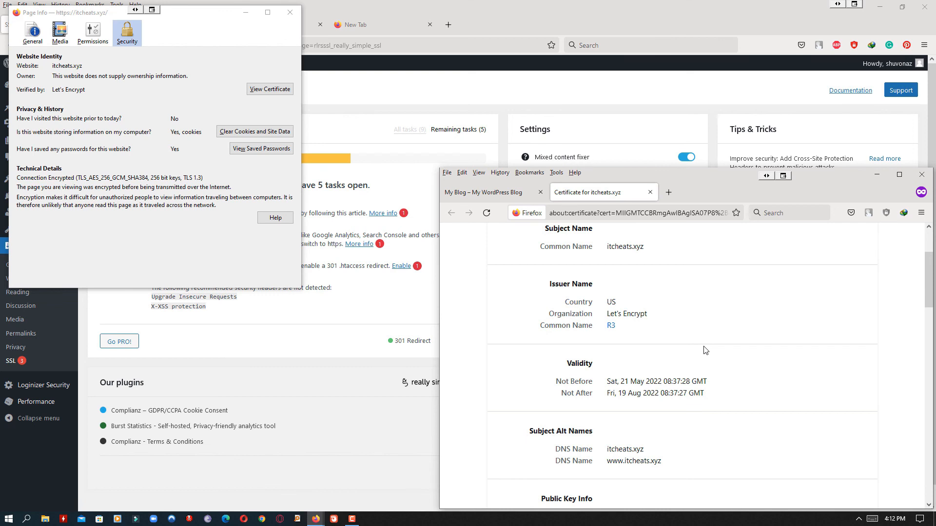
click(921, 174)
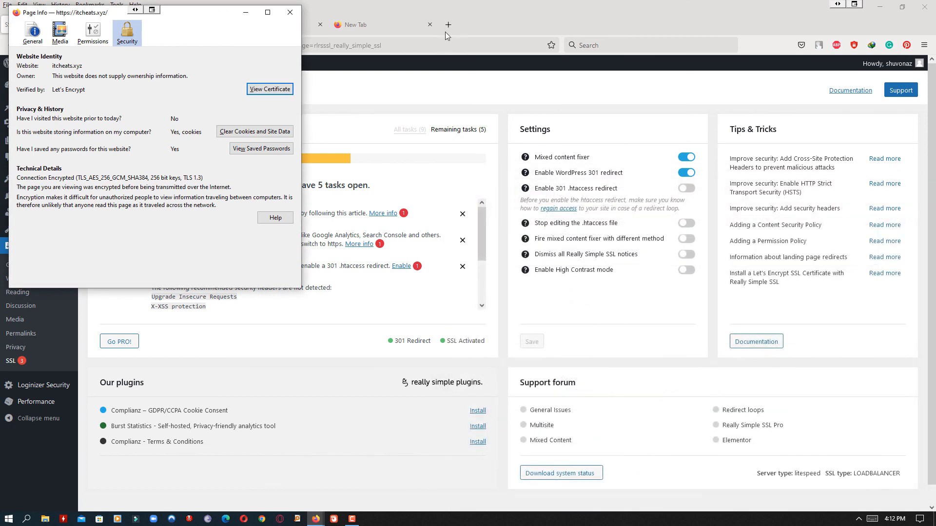
click(290, 11)
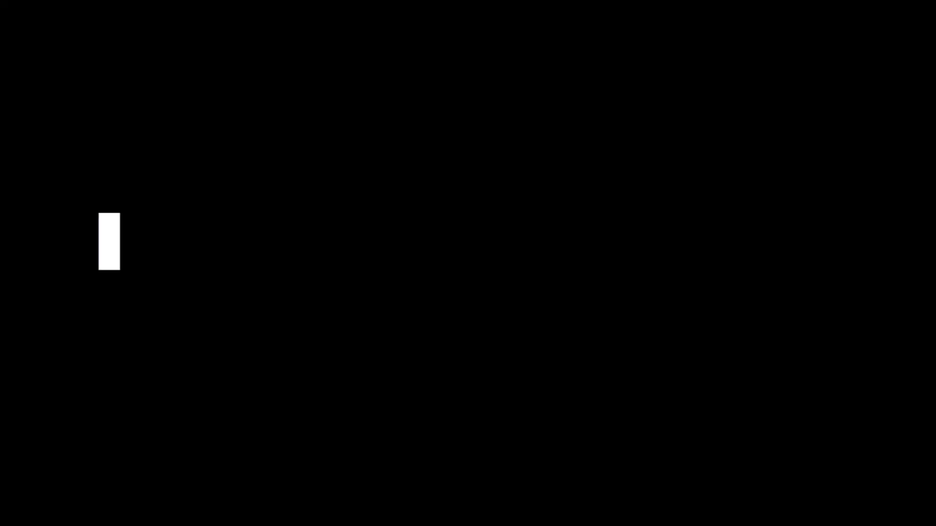